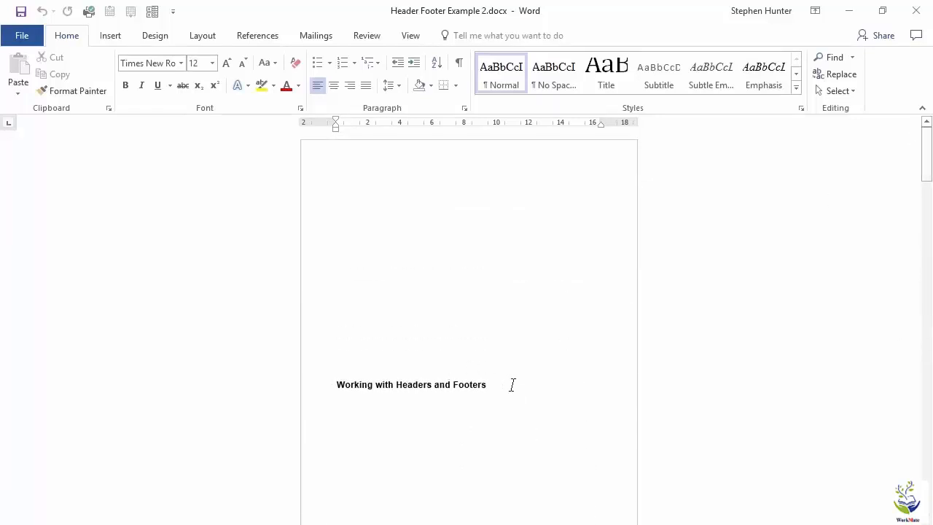
# Step: Enter "Activia Training" as the Section 1 header on the title page and check the header on the following page
pyautogui.click(512, 385)
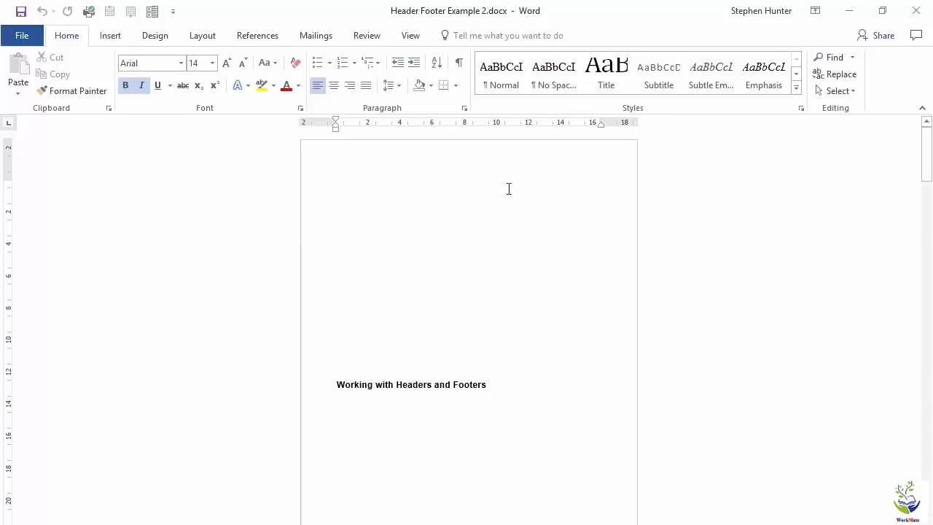
pyautogui.doubleClick(465, 150)
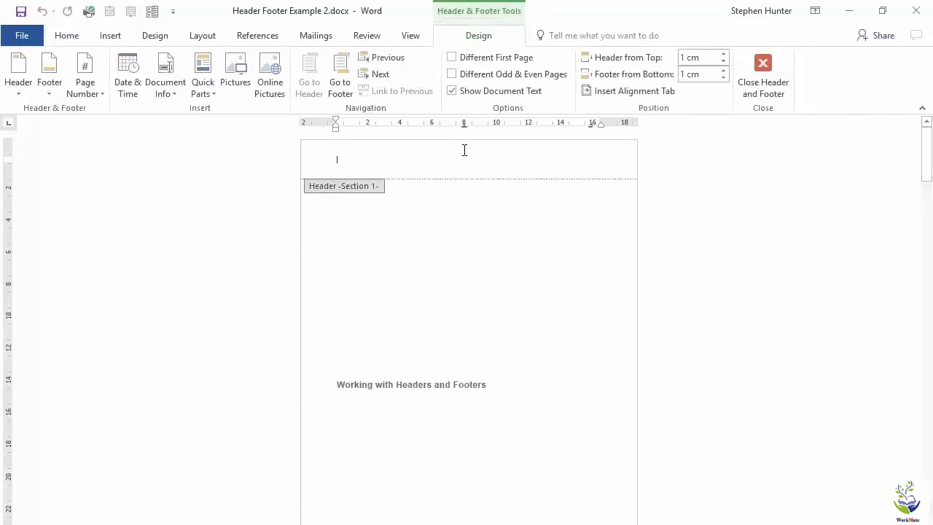
pyautogui.write('Ac')
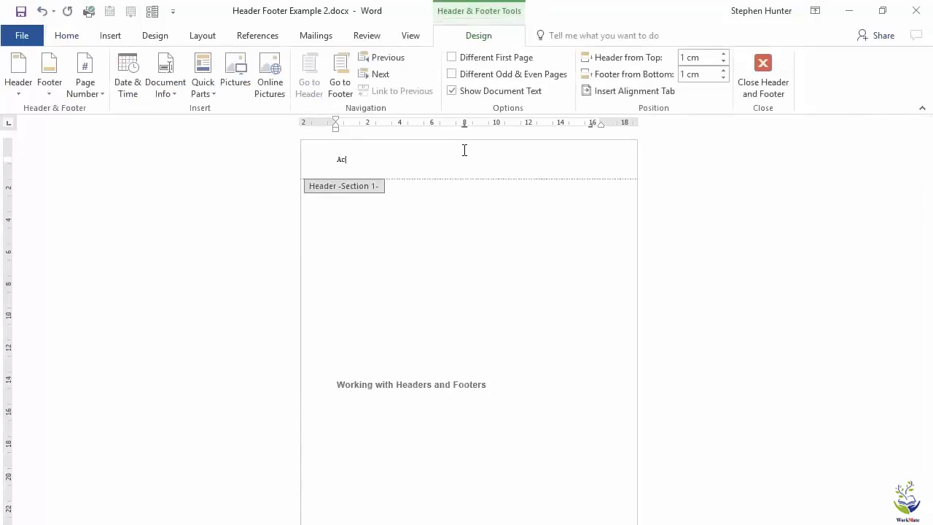
pyautogui.write('tivia Training')
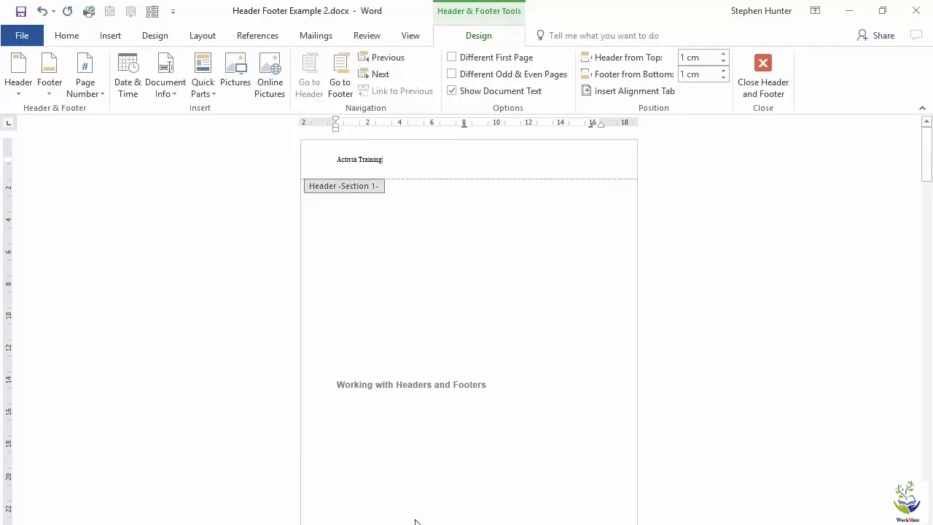
pyautogui.scroll(-4, 416, 427)
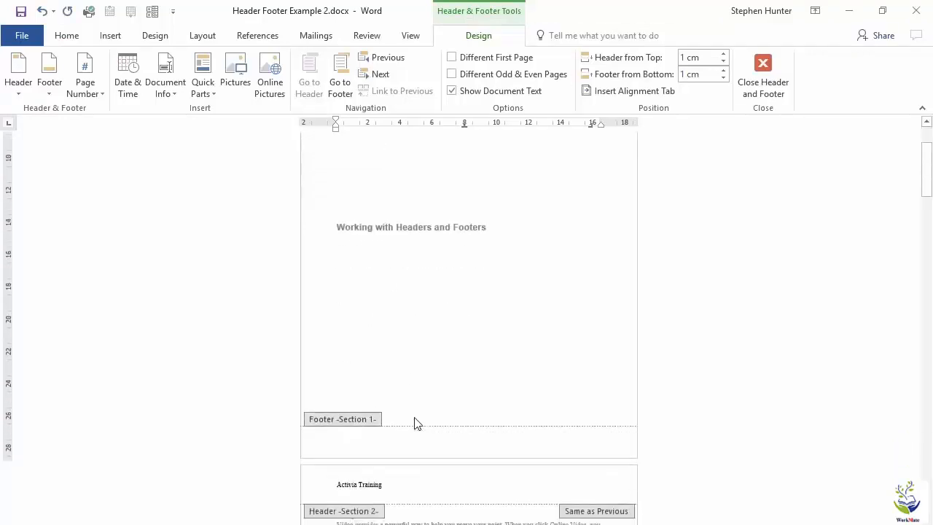
pyautogui.scroll(-3, 416, 424)
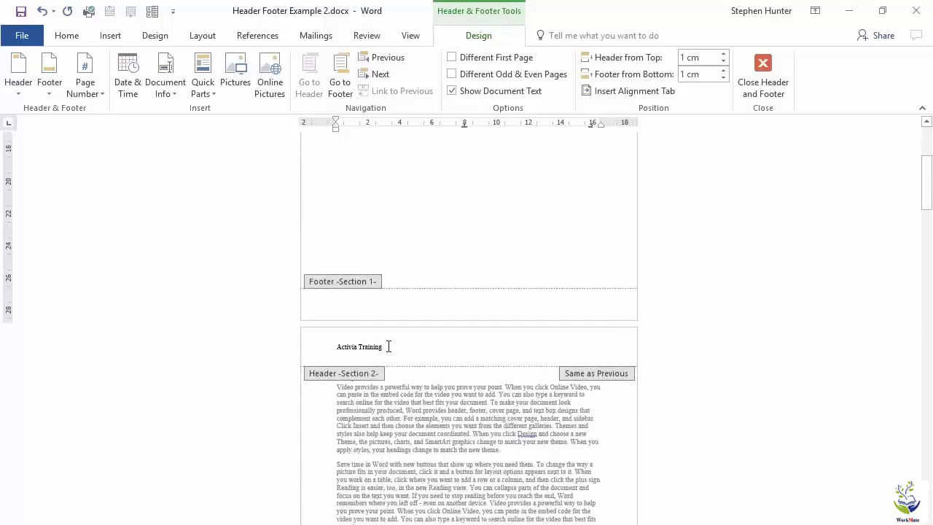
# Step: Turn on Different First Page for the Section 1 header, close header editing and check the headers of the title page and Chapter 1
pyautogui.scroll(8, 394, 377)
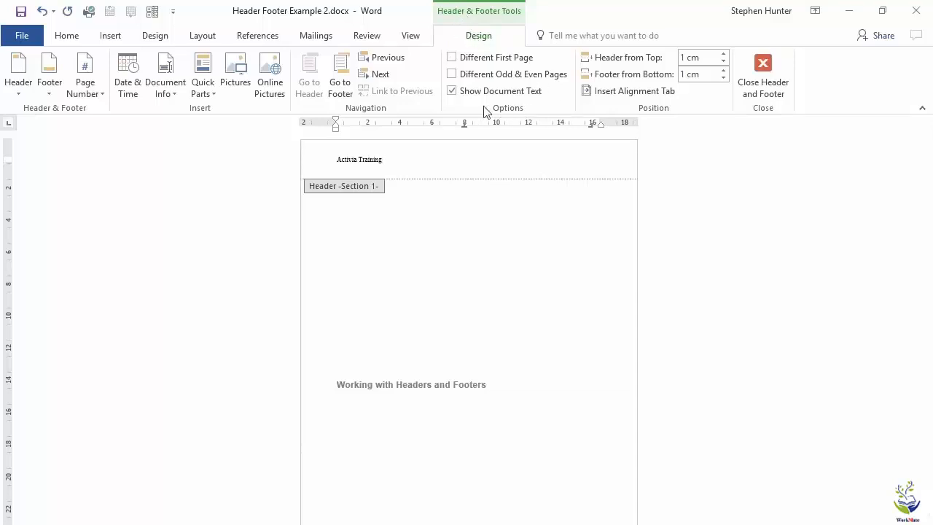
pyautogui.click(452, 59)
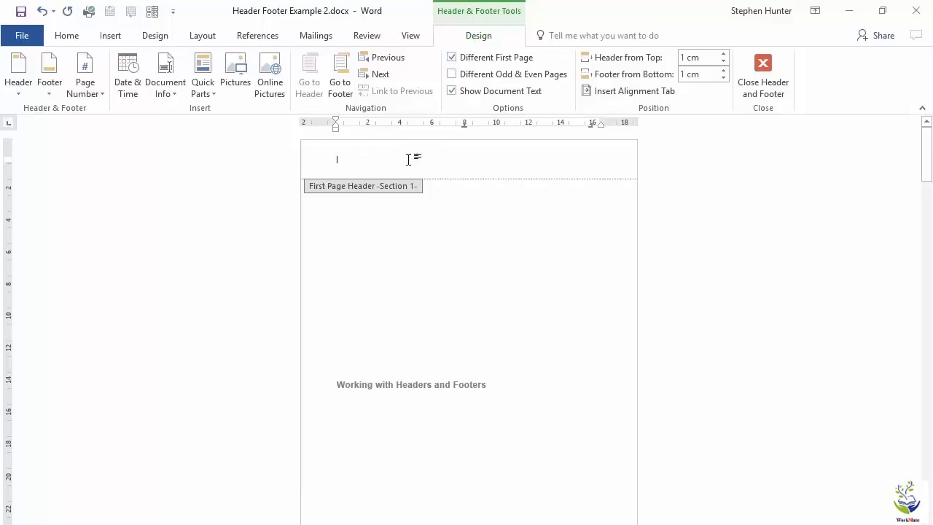
pyautogui.scroll(-10, 385, 161)
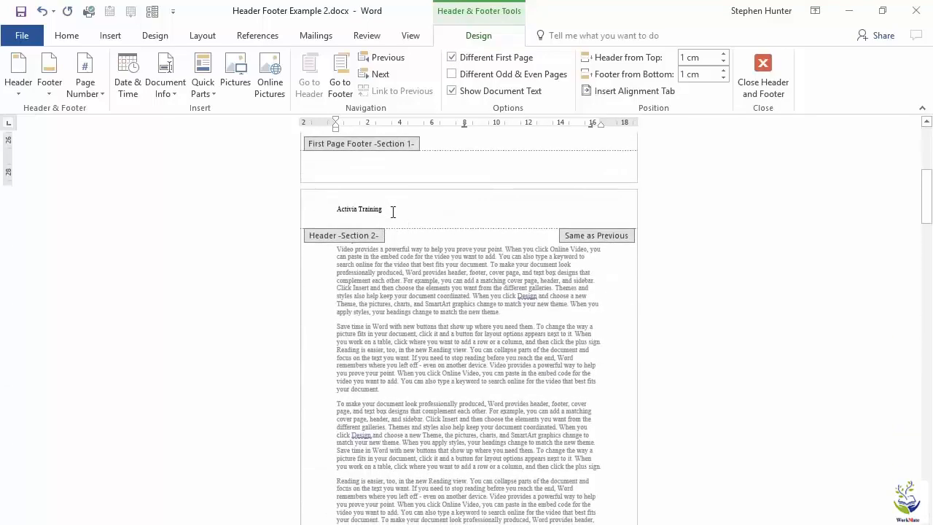
pyautogui.click(390, 210)
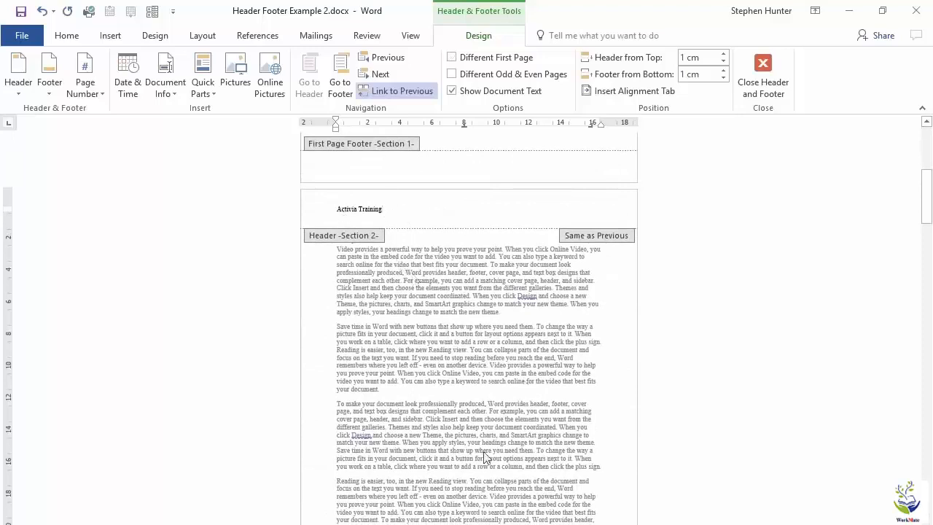
pyautogui.scroll(10, 395, 301)
pyautogui.scroll(2, 402, 297)
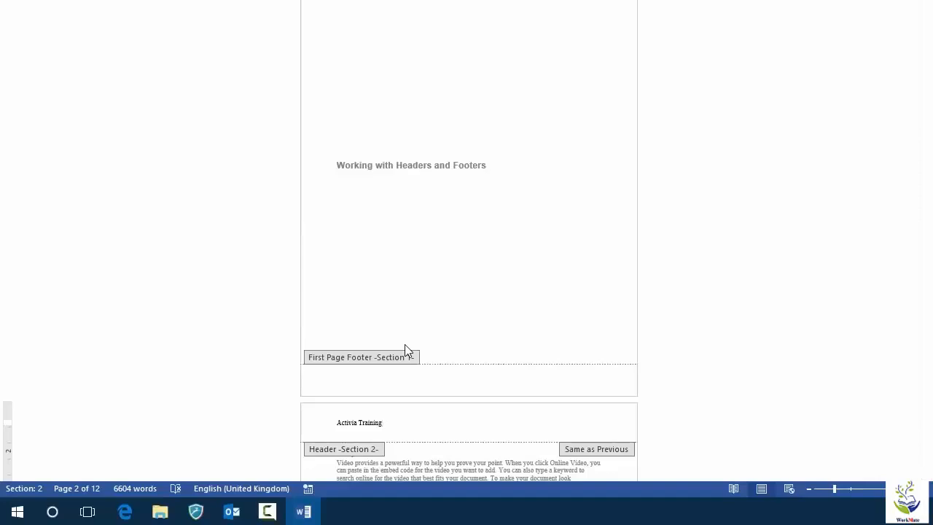
pyautogui.click(754, 68)
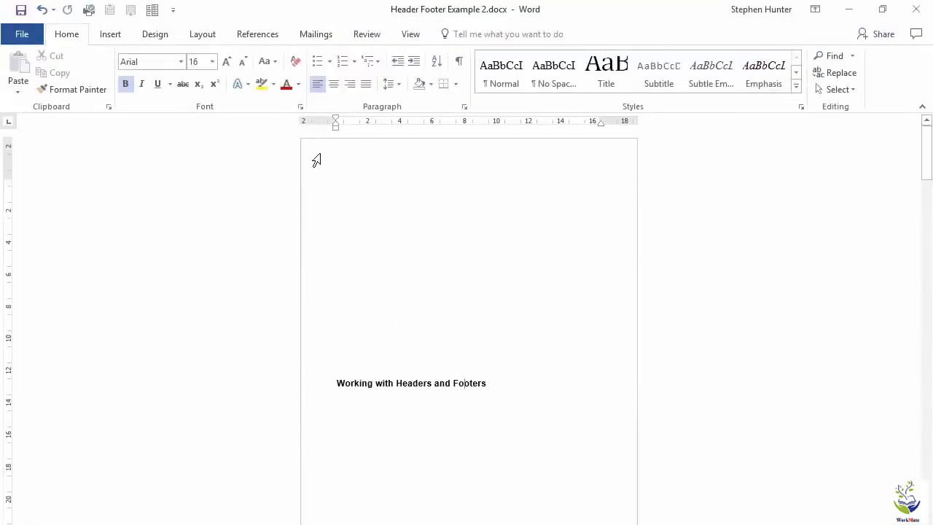
pyautogui.scroll(-10, 387, 325)
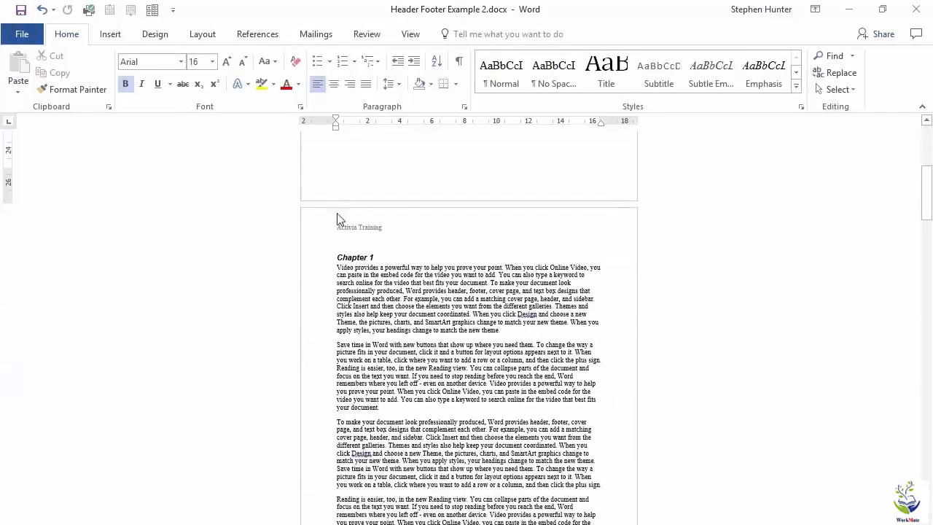
pyautogui.scroll(-4, 400, 439)
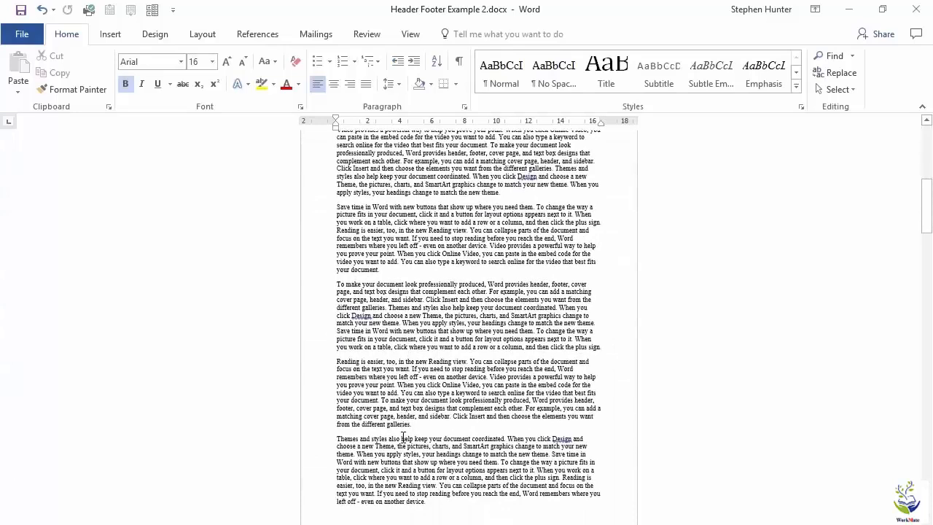
pyautogui.scroll(12, 402, 438)
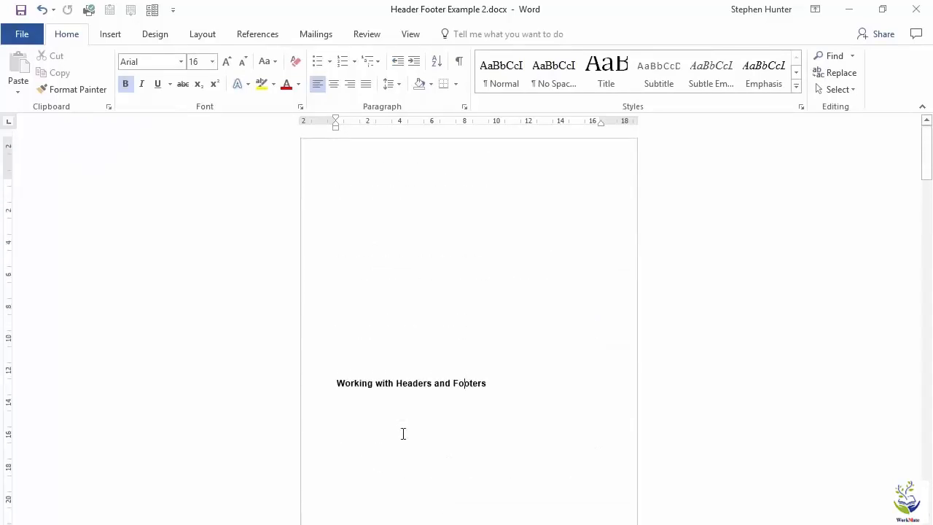
# Step: Replace the Different First Page option with Different Odd & Even Pages in the Section 1 header and right-align the odd page header
pyautogui.doubleClick(445, 154)
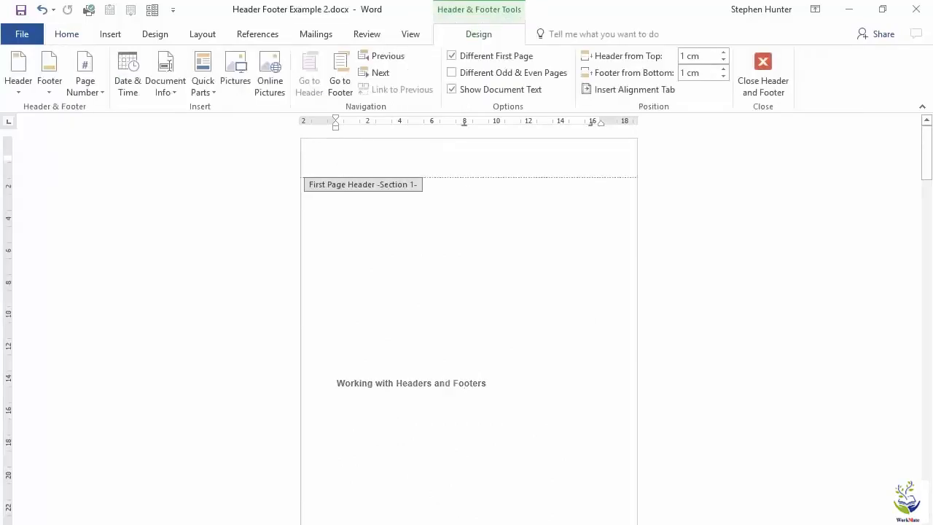
pyautogui.click(452, 56)
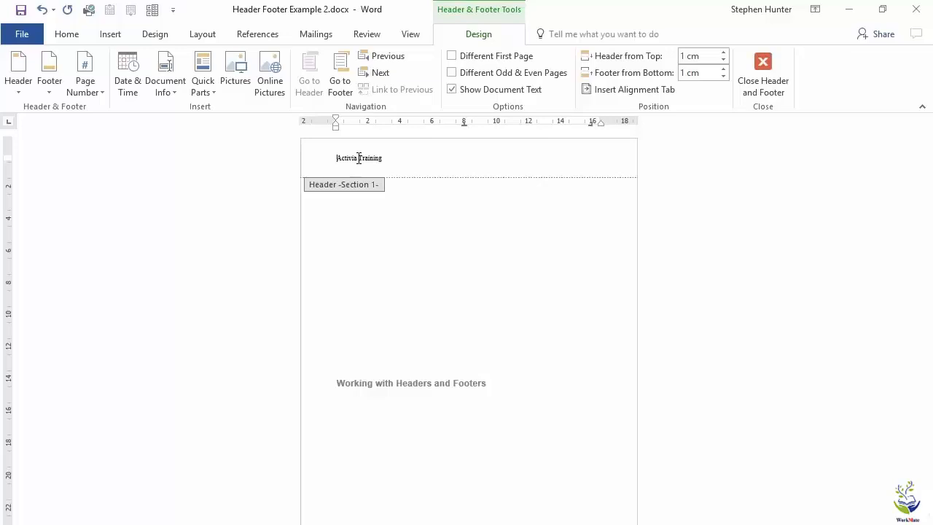
pyautogui.click(452, 73)
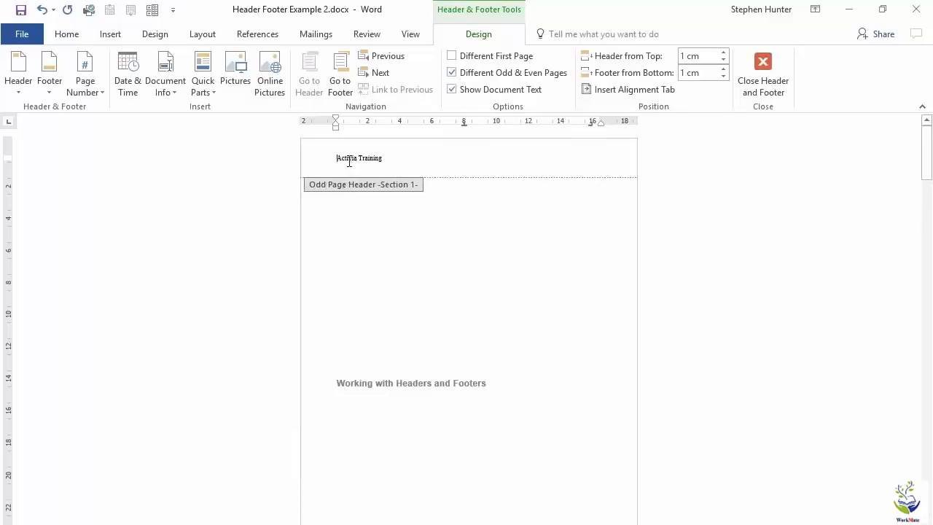
pyautogui.click(66, 34)
pyautogui.click(349, 84)
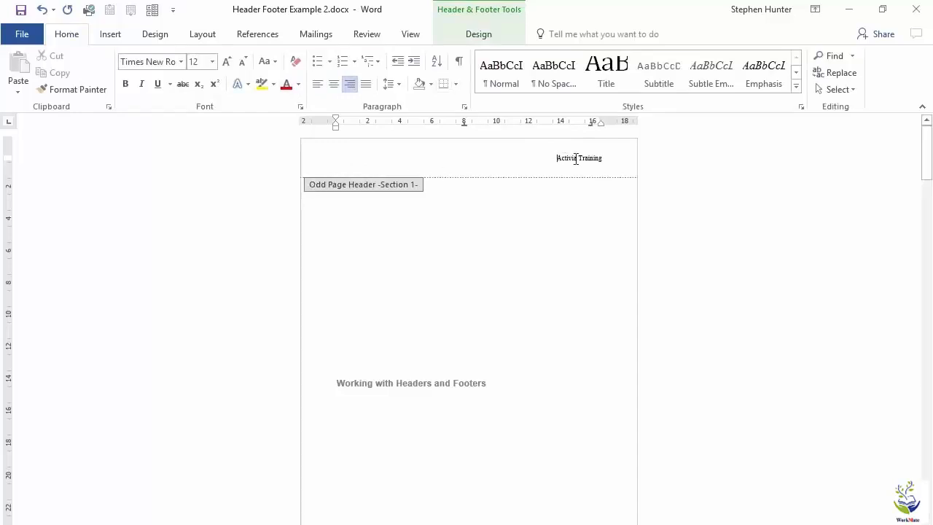
# Step: Go to the next section's even page header and enter "Activia Training" there
pyautogui.click(489, 36)
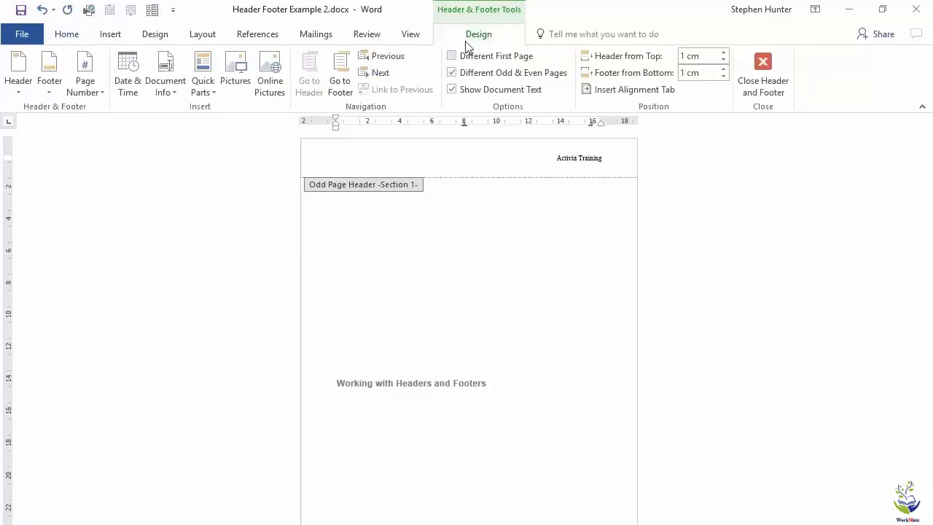
pyautogui.click(374, 75)
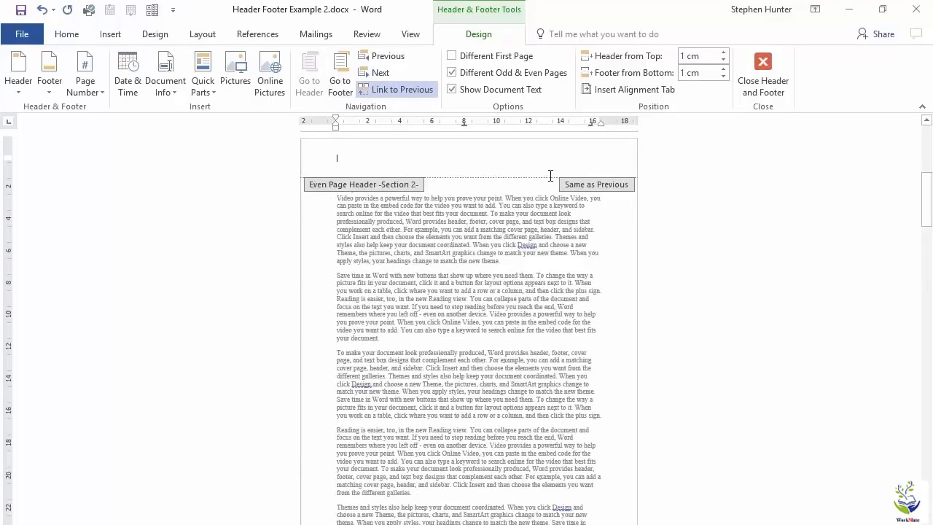
pyautogui.write('Activi')
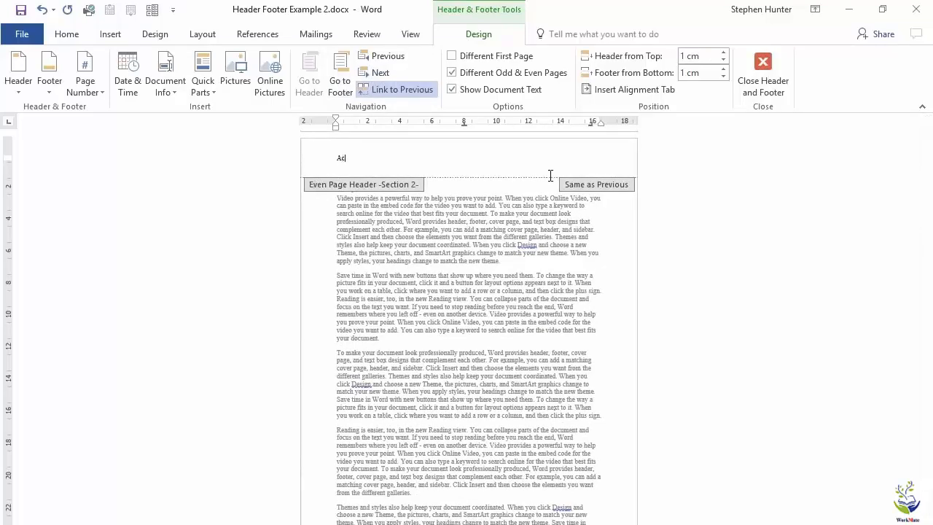
pyautogui.write('a Training')
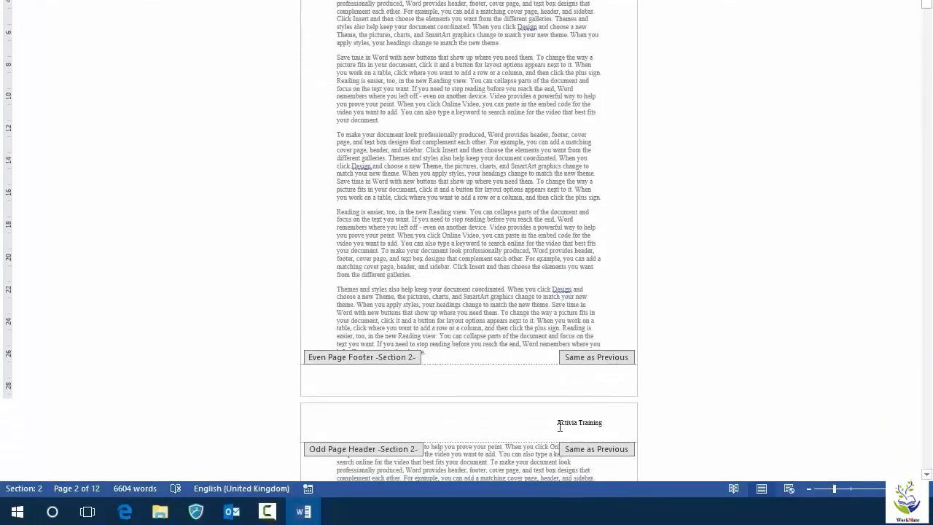
# Step: Close header editing and compare the header position on the odd and even pages
pyautogui.scroll(-5, 398, 16)
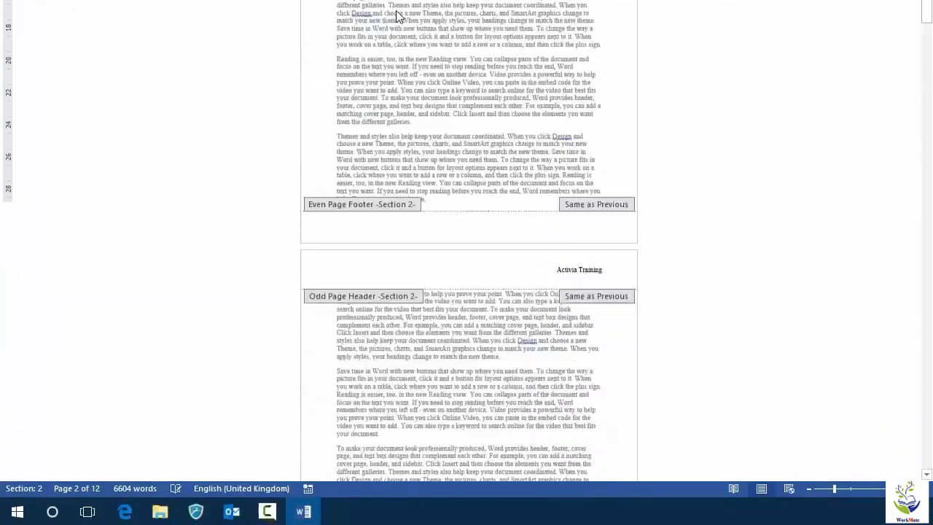
pyautogui.scroll(-15, 397, 16)
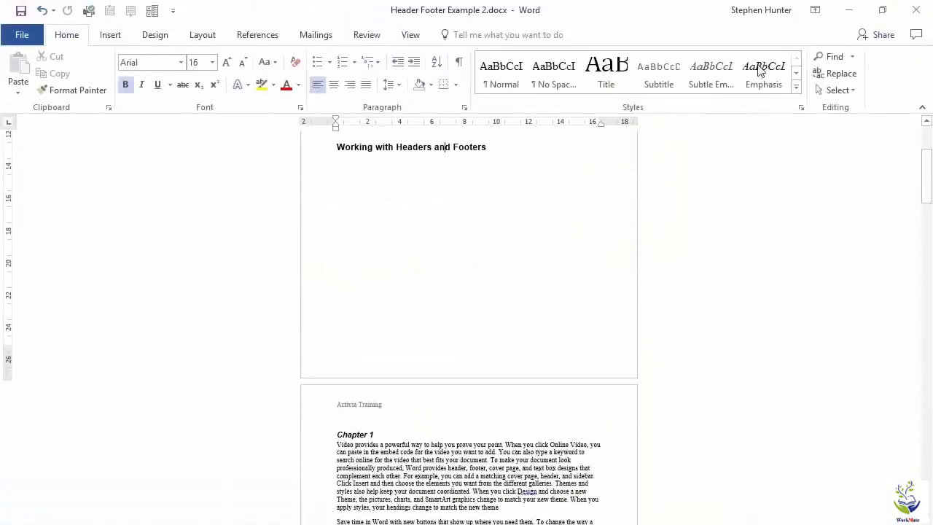
pyautogui.scroll(8, 398, 201)
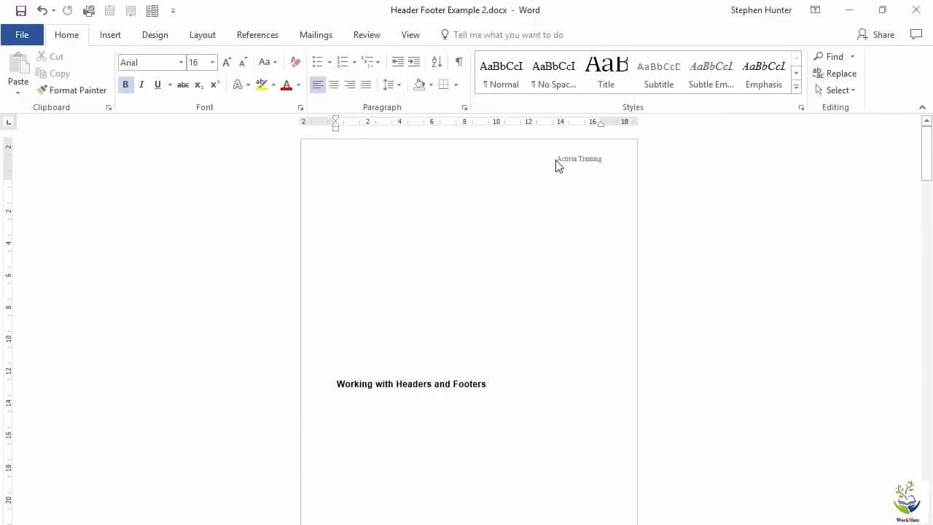
pyautogui.scroll(-5, 561, 164)
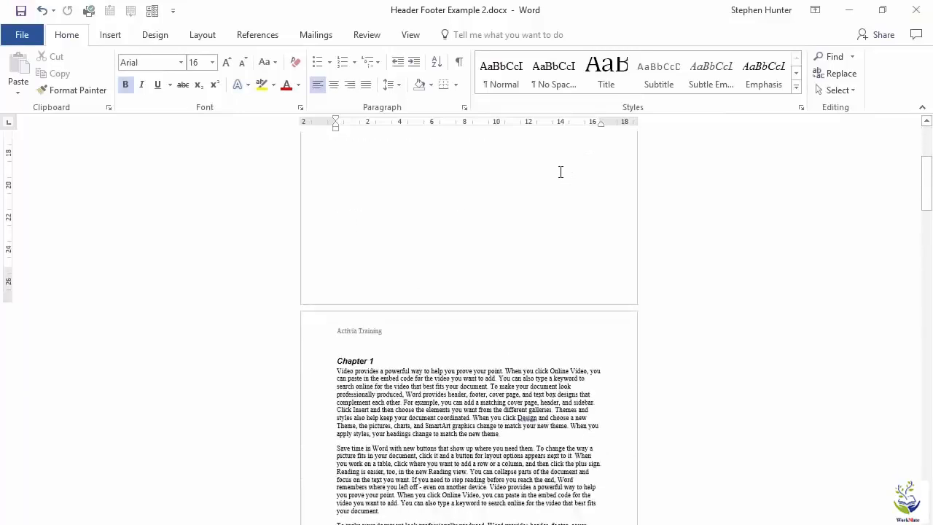
pyautogui.scroll(-3, 343, 327)
pyautogui.scroll(-12, 382, 261)
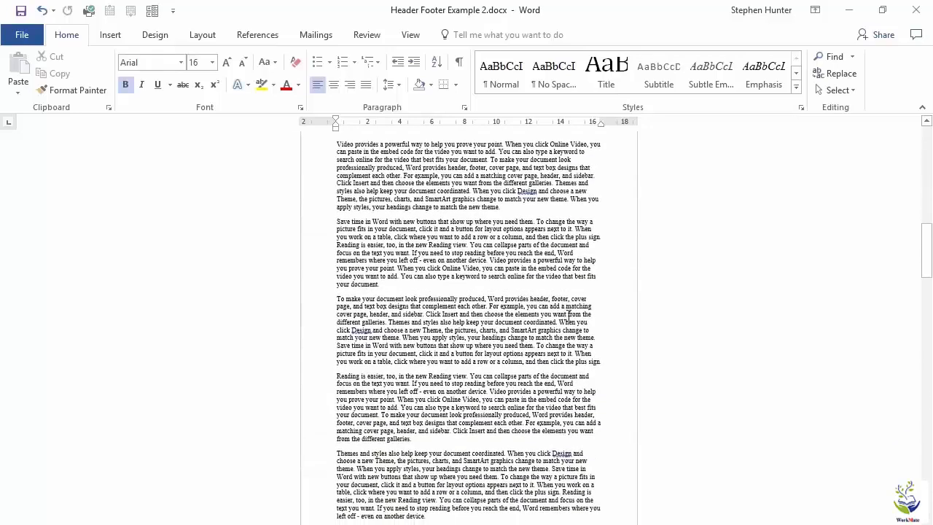
pyautogui.scroll(12, 568, 319)
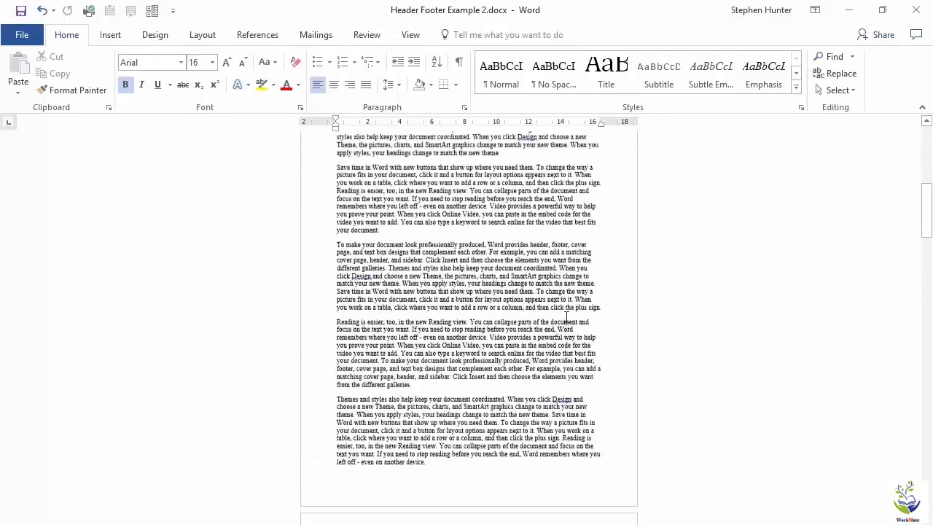
pyautogui.scroll(12, 567, 307)
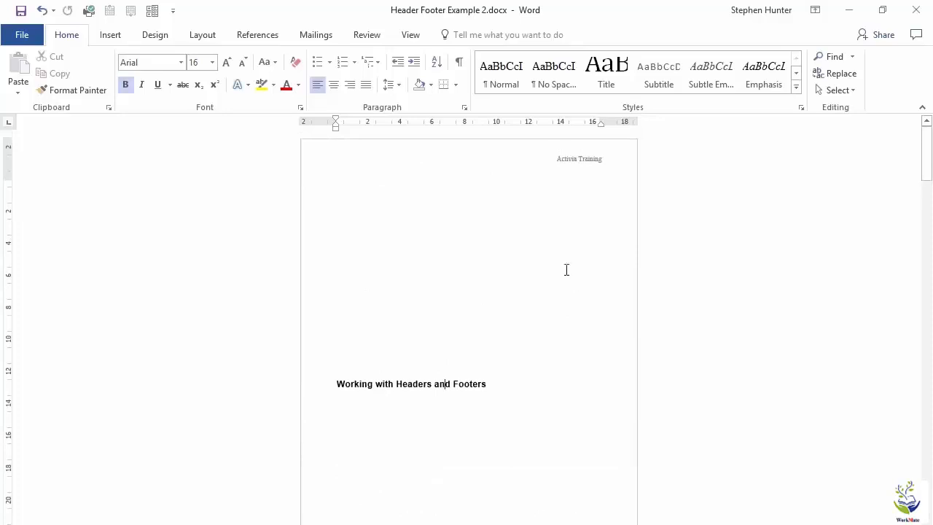
# Step: Turn off Different Odd & Even Pages for the title page's header and left-align its "Activia Training" text
pyautogui.doubleClick(523, 156)
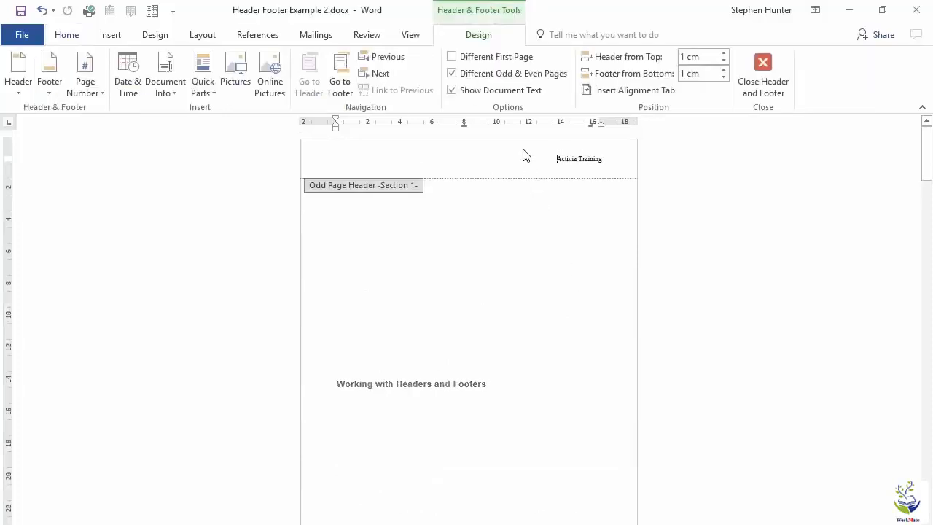
pyautogui.click(452, 74)
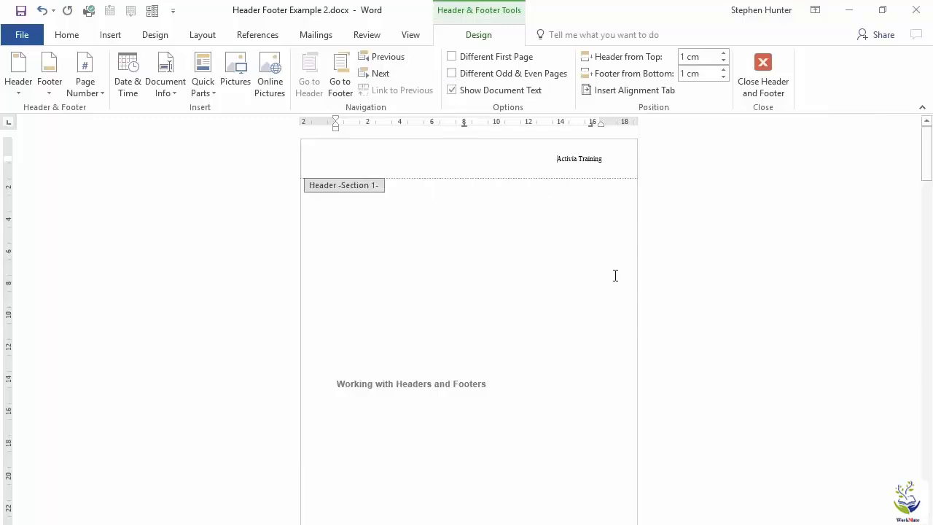
pyautogui.click(66, 35)
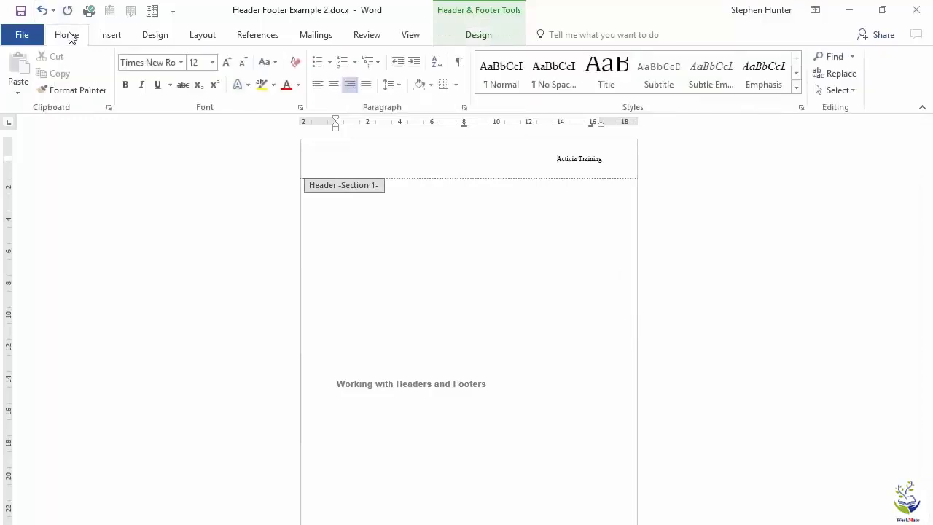
pyautogui.click(318, 86)
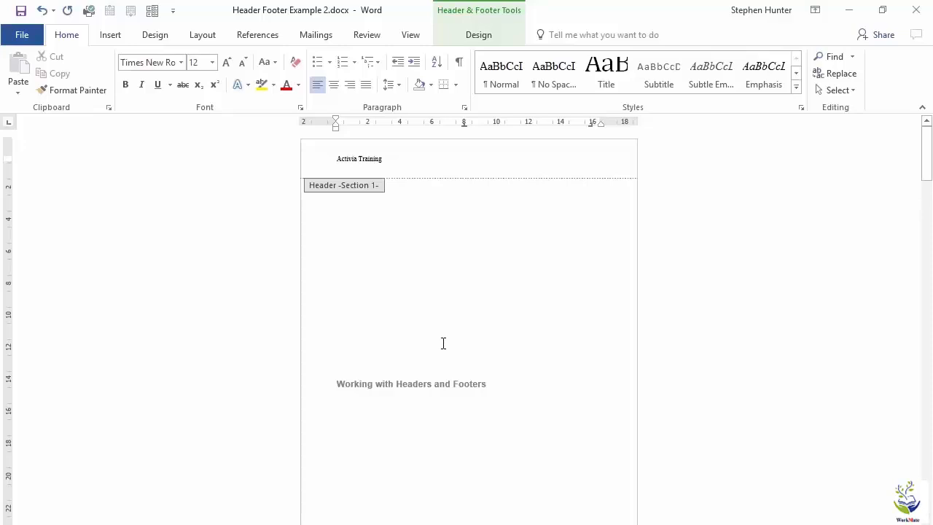
pyautogui.click(475, 36)
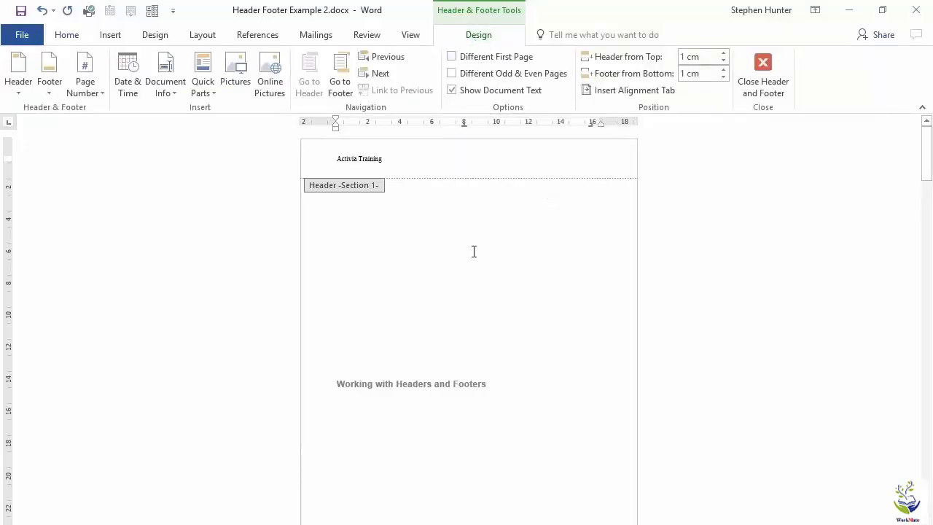
# Step: Delete the "Activia Training" text from the title page's Section 1 header
pyautogui.scroll(-5, 469, 294)
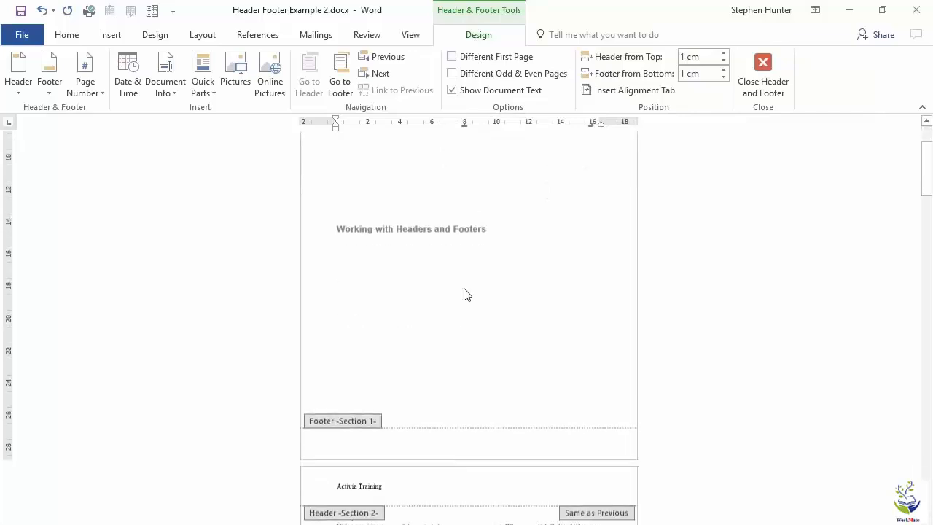
pyautogui.scroll(-3, 463, 288)
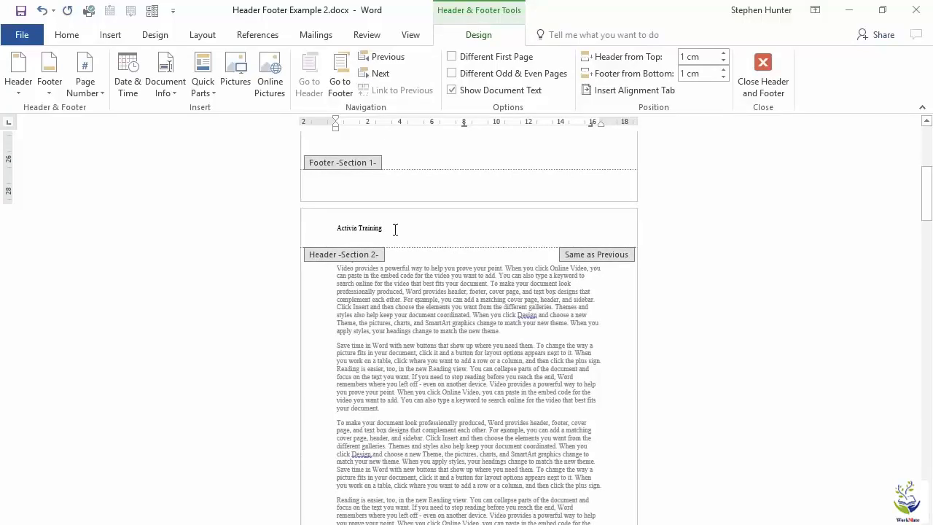
pyautogui.scroll(9, 391, 229)
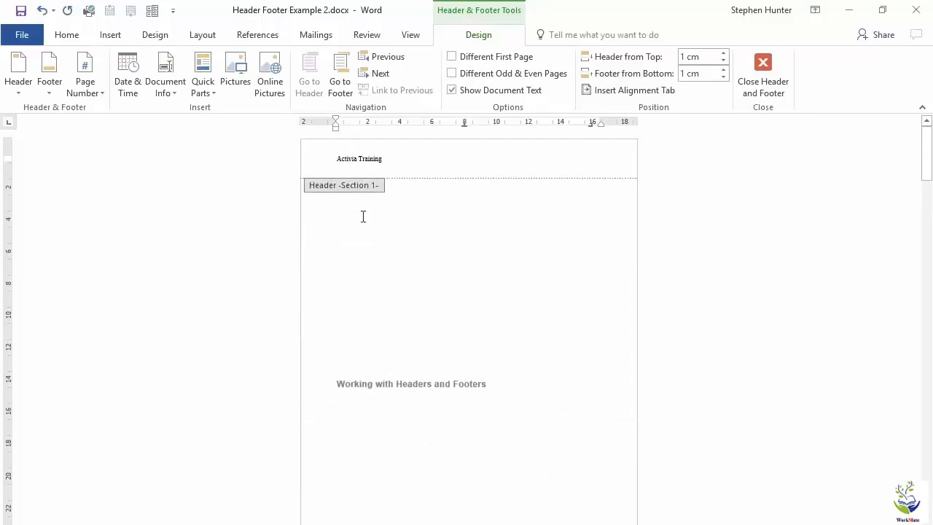
pyautogui.moveTo(391, 159); pyautogui.dragTo(322, 167)
pyautogui.press('Delete')
# Step: Go to the Section 2 header, unlink it from the previous section and enter "Chapter 1"
pyautogui.click(375, 74)
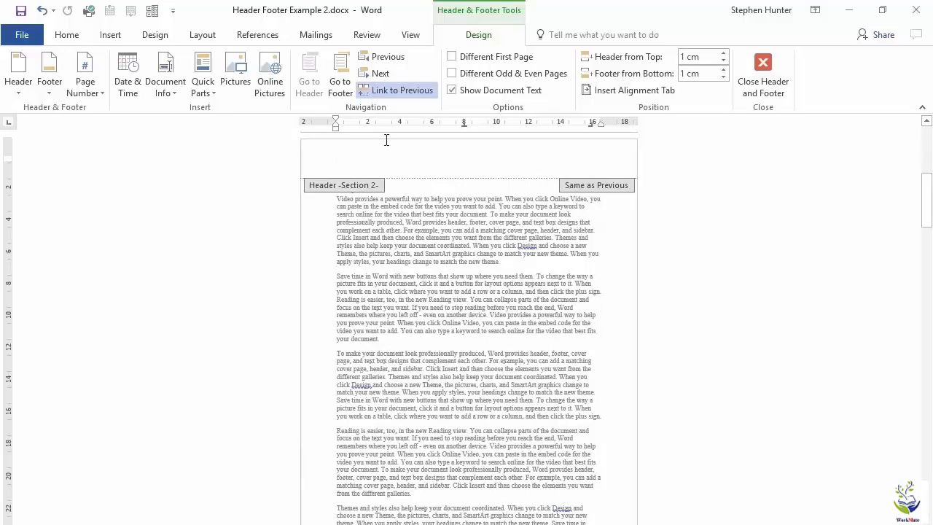
pyautogui.click(406, 94)
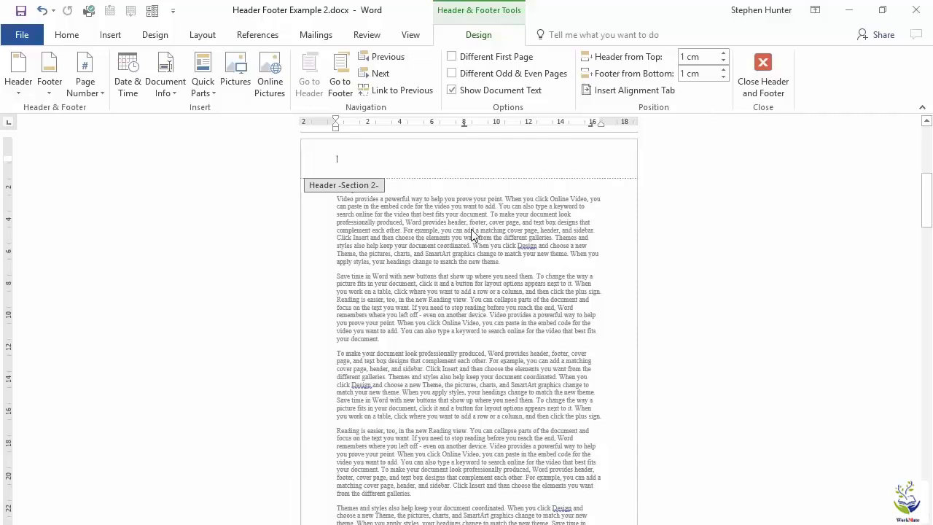
pyautogui.write('Chapter 1')
# Step: Go to the Section 3 header, unlink it from the previous section and change its text to "Chapter 2"
pyautogui.click(378, 74)
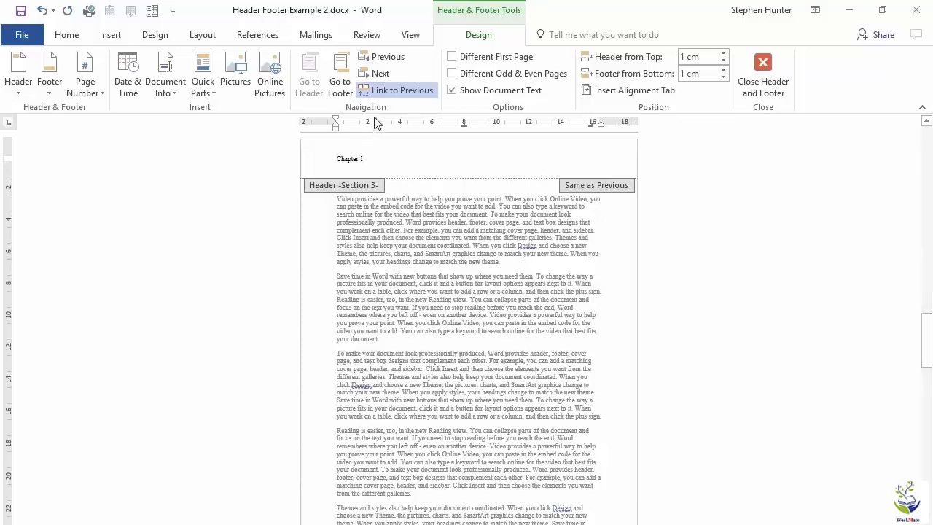
pyautogui.click(383, 94)
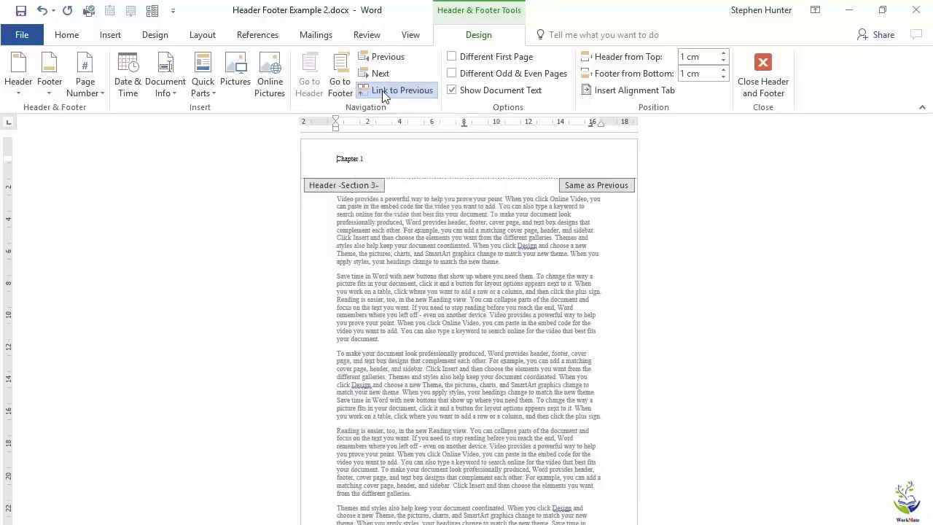
pyautogui.click(370, 160)
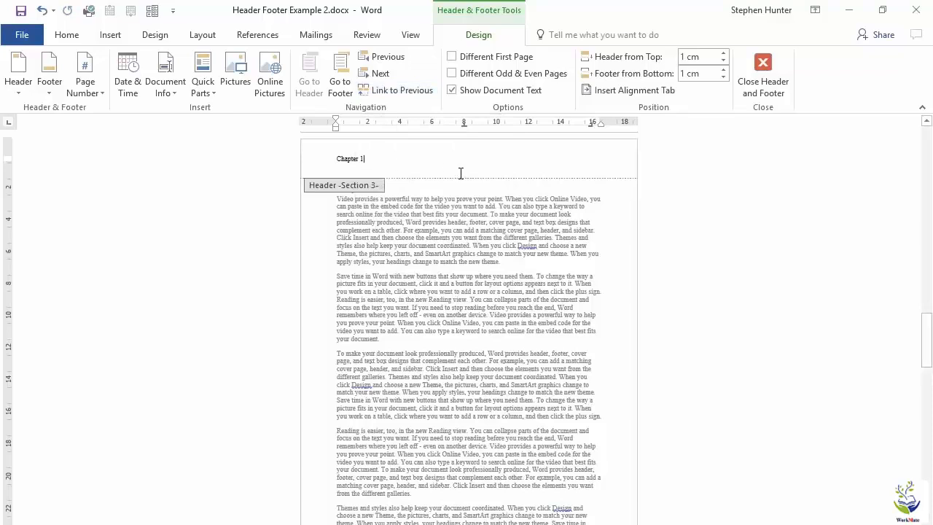
pyautogui.press('BackSpace')
pyautogui.write('2')
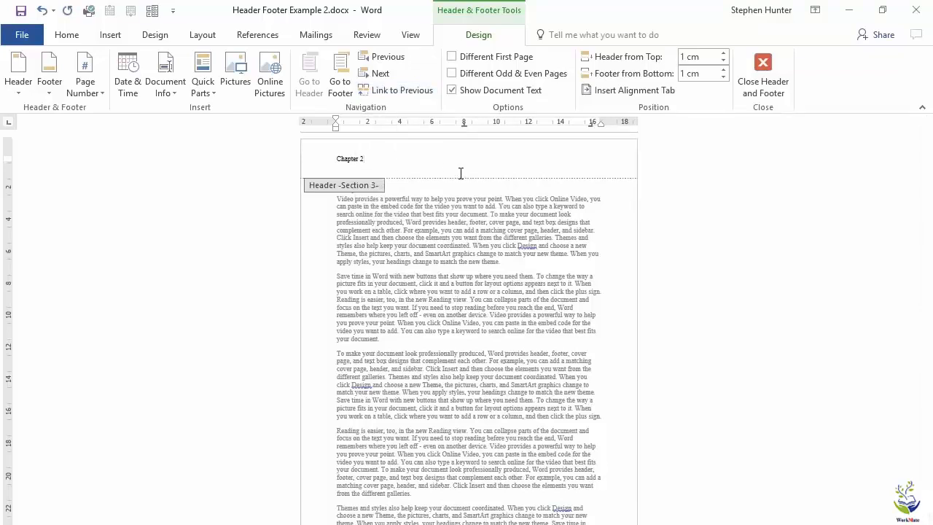
# Step: Go to the Section 4 header, unlink it from the previous section and change its text to "Chapter 3"
pyautogui.click(370, 77)
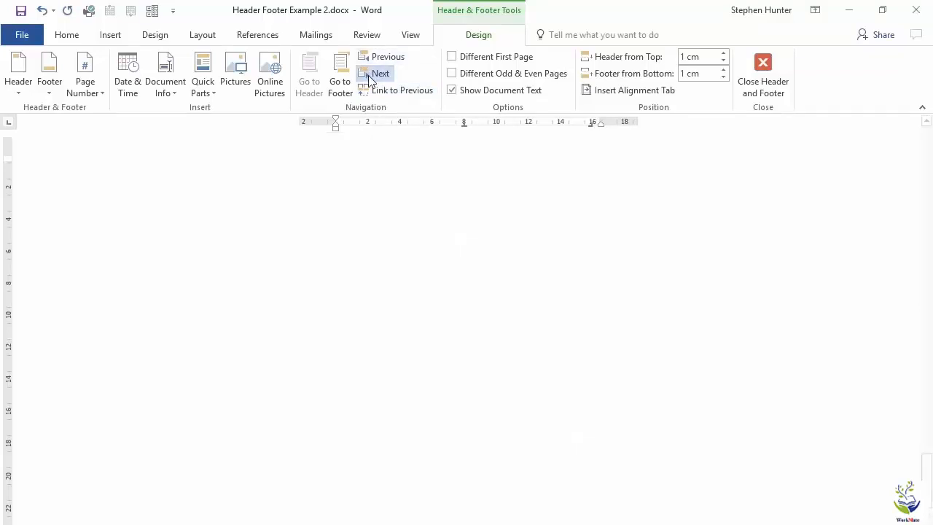
pyautogui.click(383, 90)
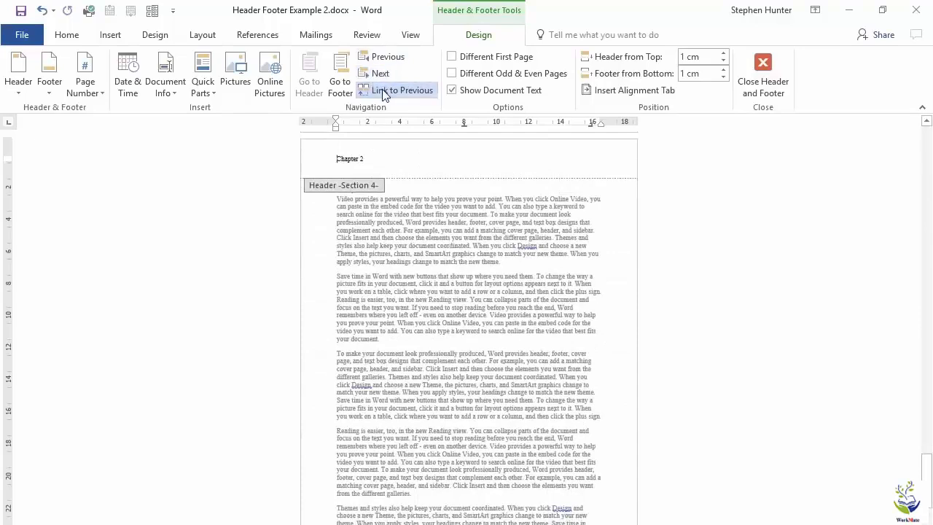
pyautogui.click(376, 158)
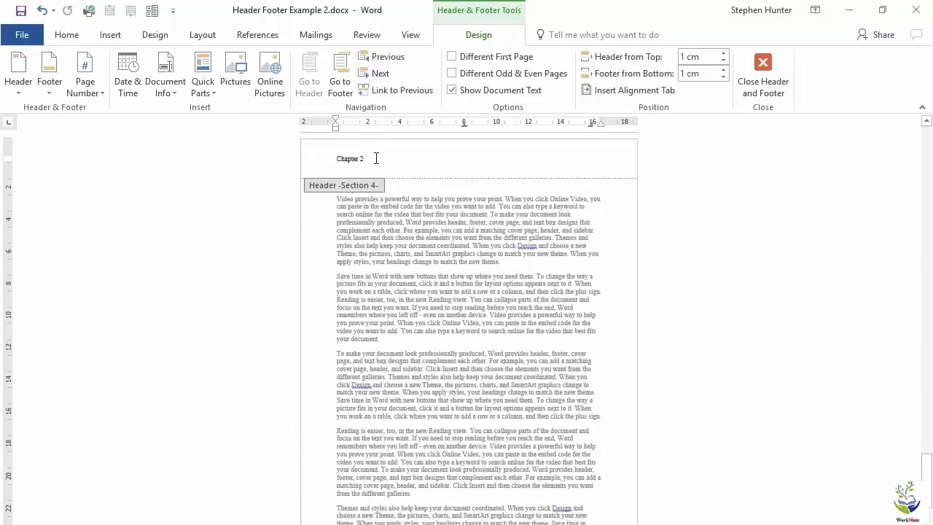
pyautogui.press('BackSpace')
pyautogui.write('3')
# Step: Unlink the Section 5 header from the previous section, remove the 3 from its chapter text and close header editing
pyautogui.click(380, 73)
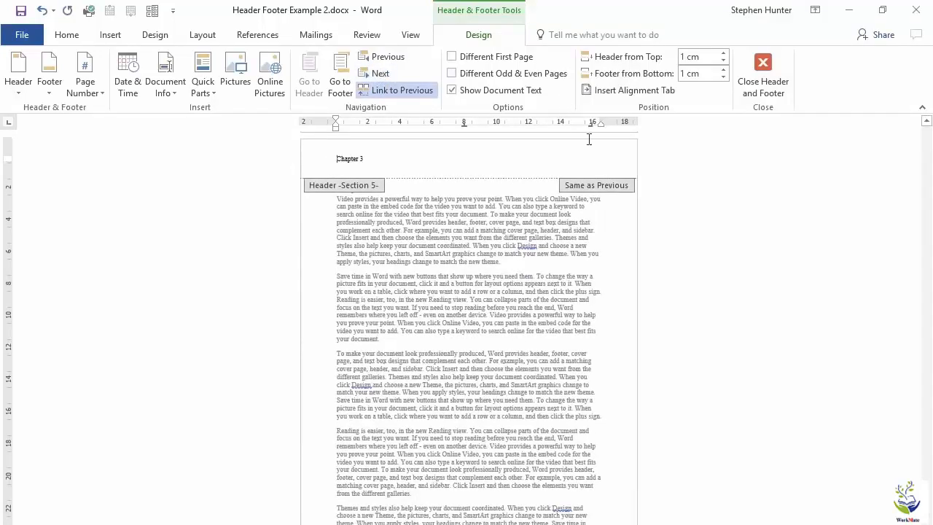
pyautogui.click(402, 97)
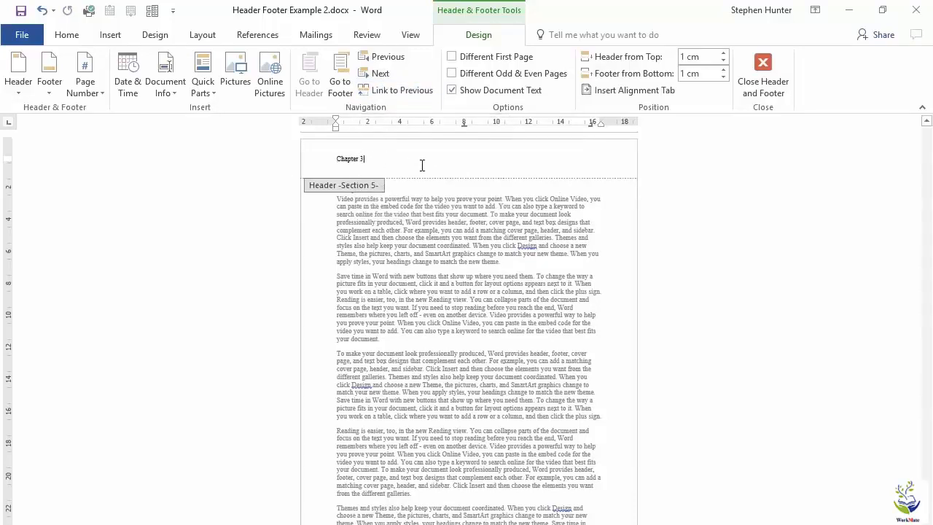
pyautogui.press('BackSpace')
pyautogui.click(764, 67)
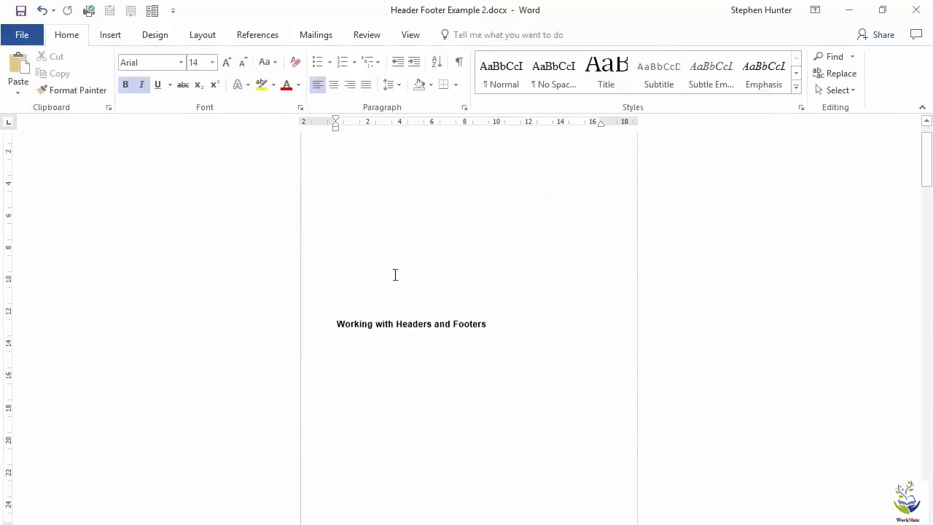
# Step: Check the headers on the title page and on the pages of Chapter 1 and Chapter 2 against their chapter headings
pyautogui.scroll(2, 395, 274)
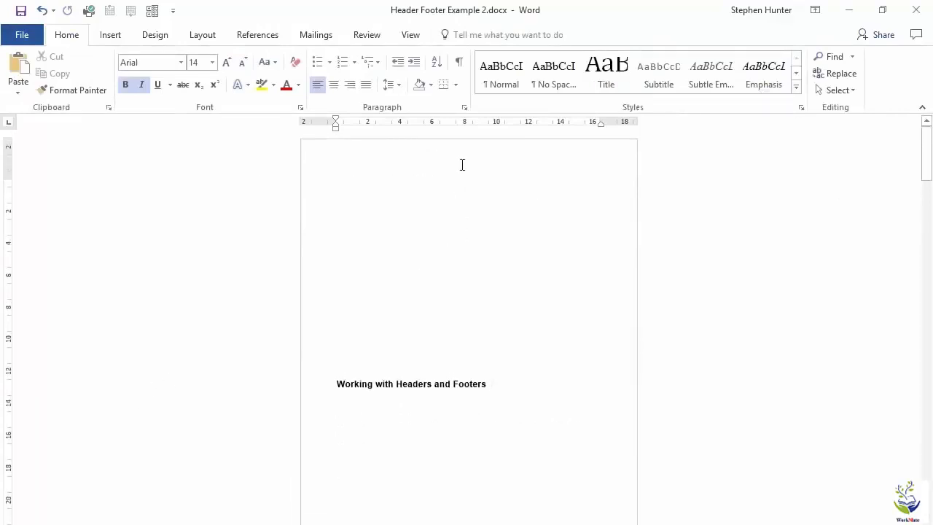
pyautogui.scroll(-10, 415, 162)
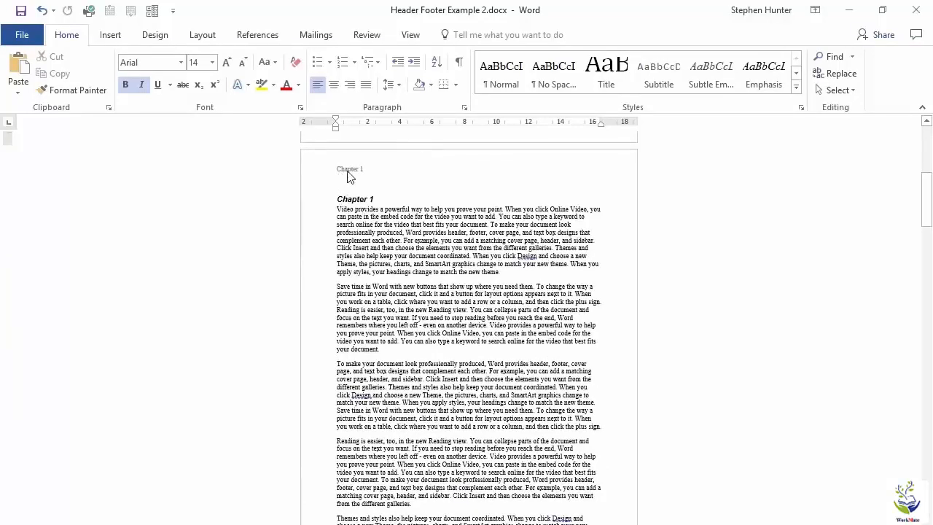
pyautogui.scroll(-15, 402, 208)
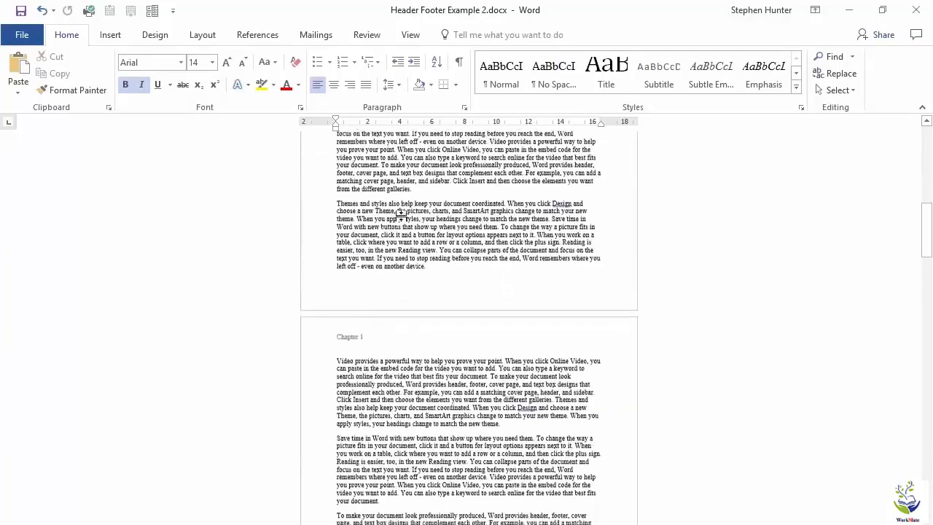
pyautogui.scroll(-10, 402, 208)
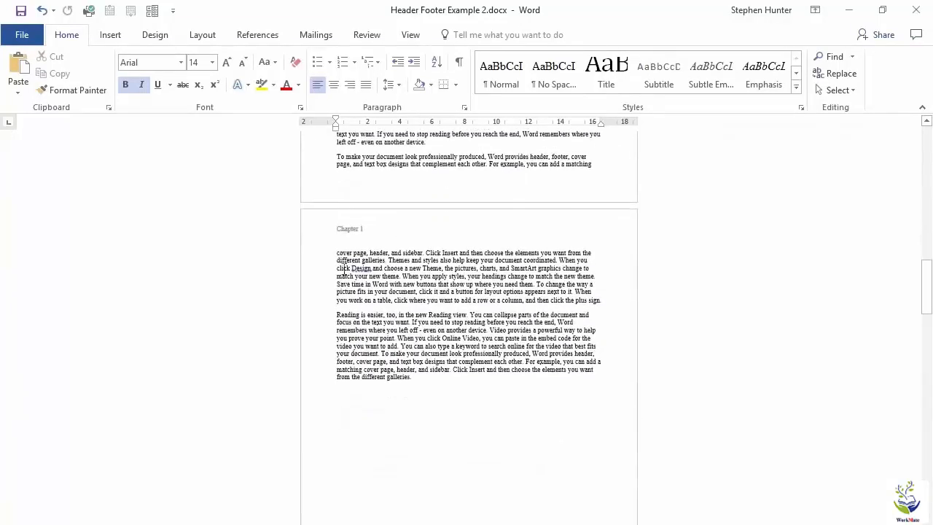
pyautogui.scroll(-15, 387, 241)
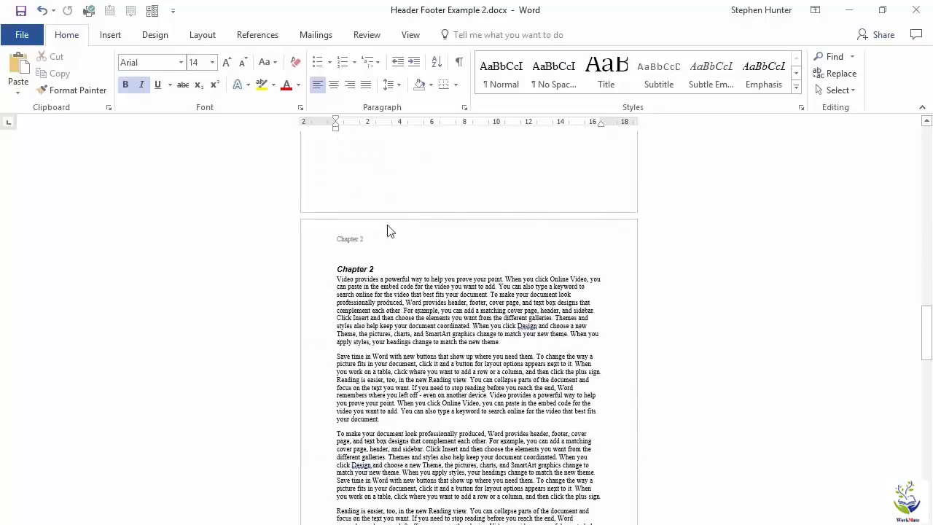
pyautogui.scroll(-2, 388, 229)
pyautogui.click(390, 251)
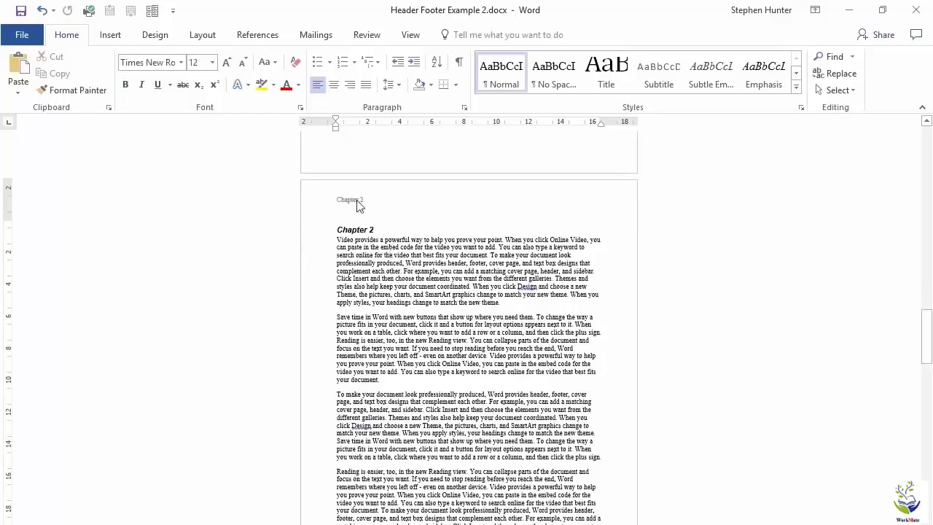
pyautogui.scroll(-15, 373, 277)
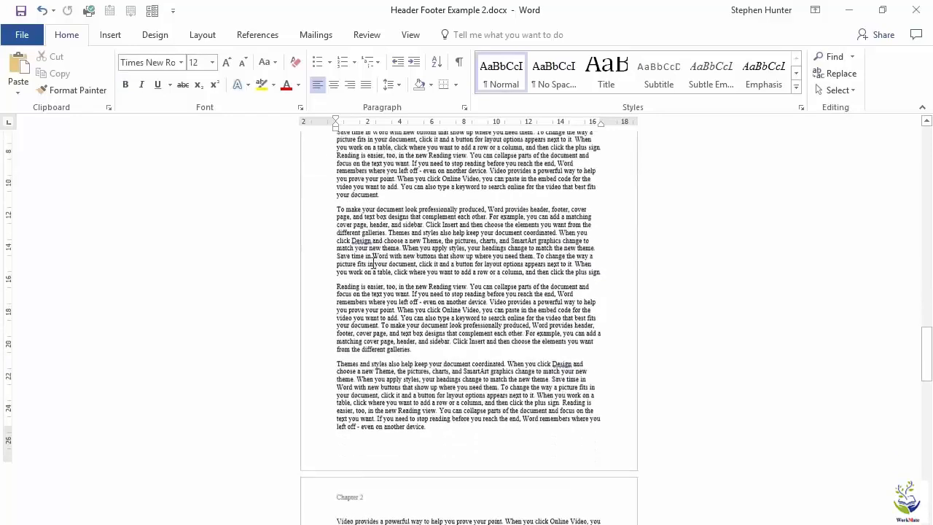
pyautogui.scroll(-5, 374, 255)
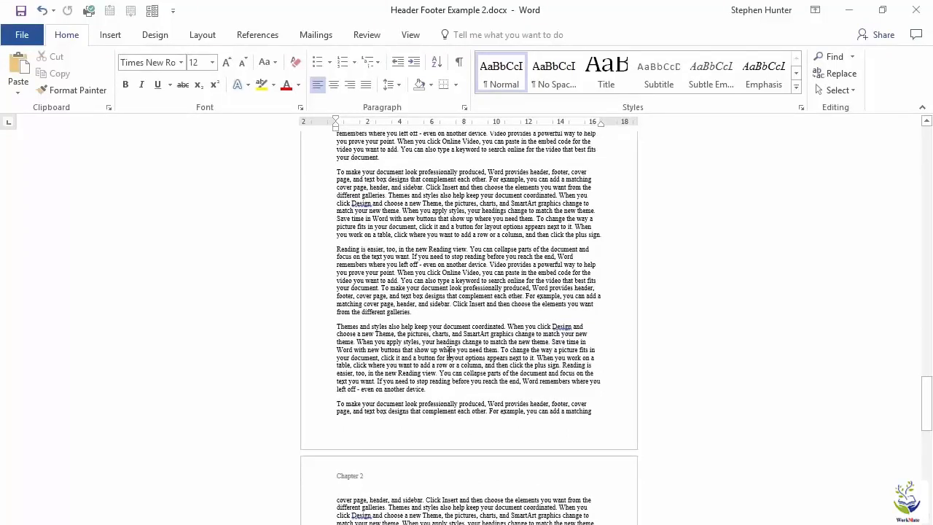
pyautogui.scroll(20, 450, 349)
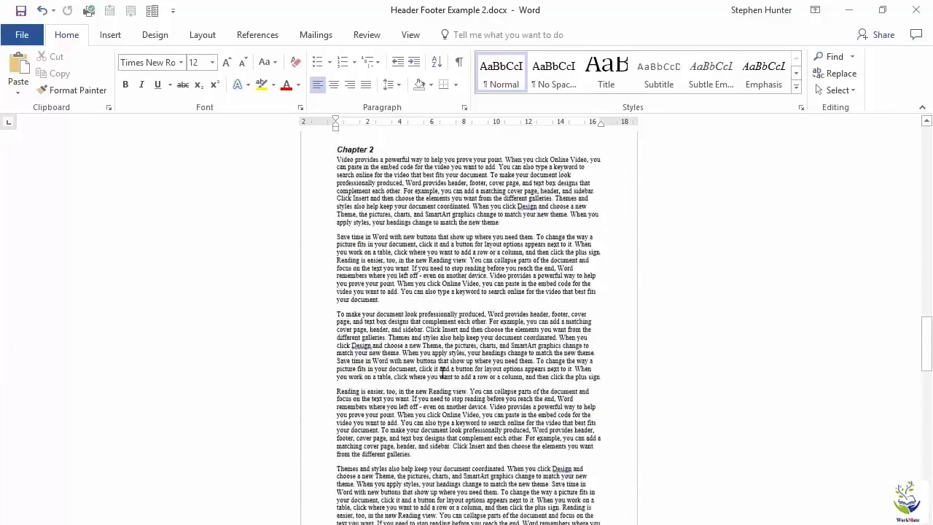
pyautogui.scroll(-20, 441, 373)
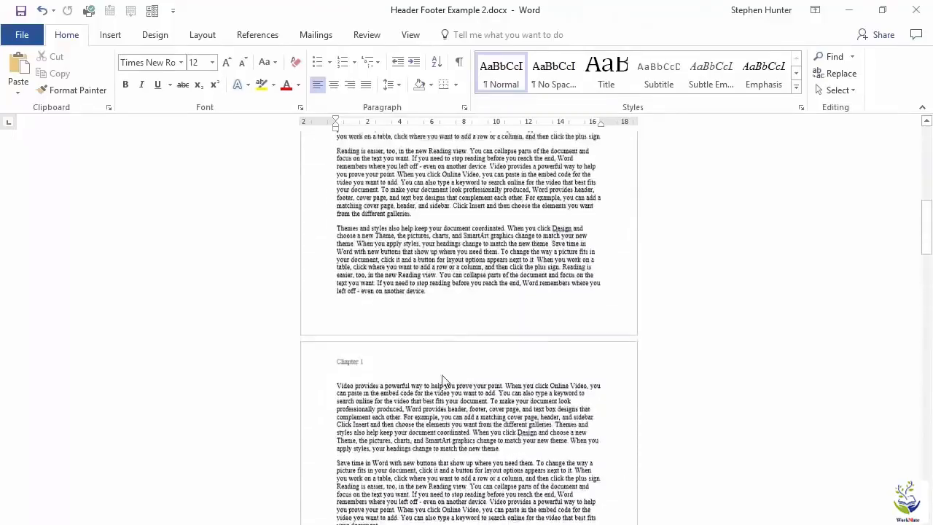
pyautogui.scroll(20, 446, 372)
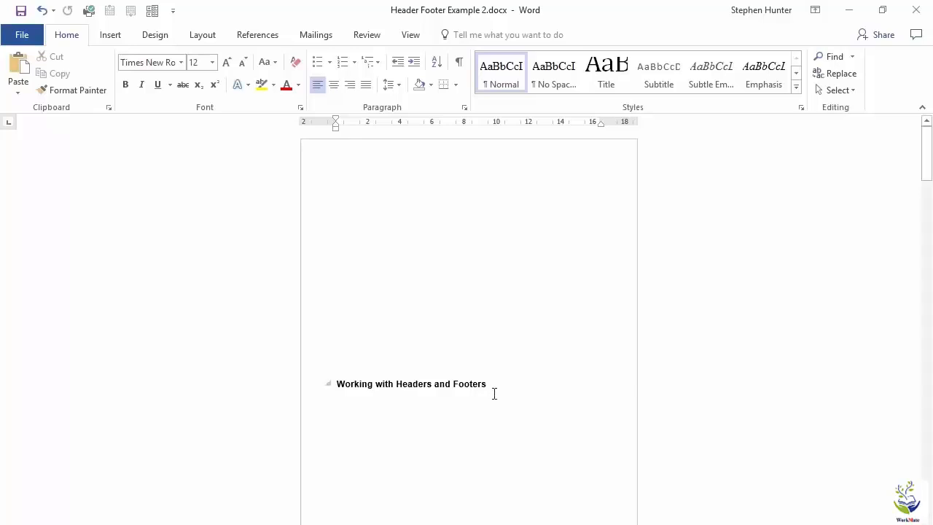
pyautogui.scroll(-6, 462, 456)
pyautogui.scroll(-1, 464, 456)
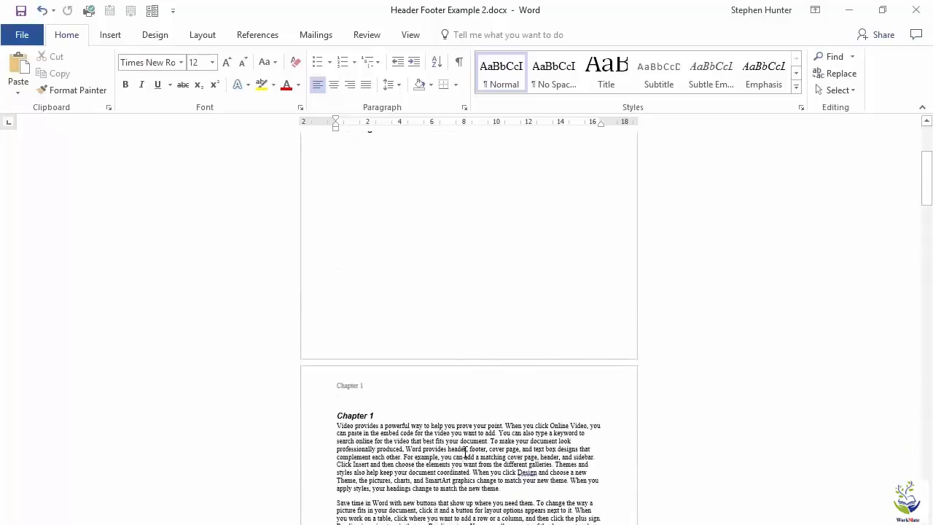